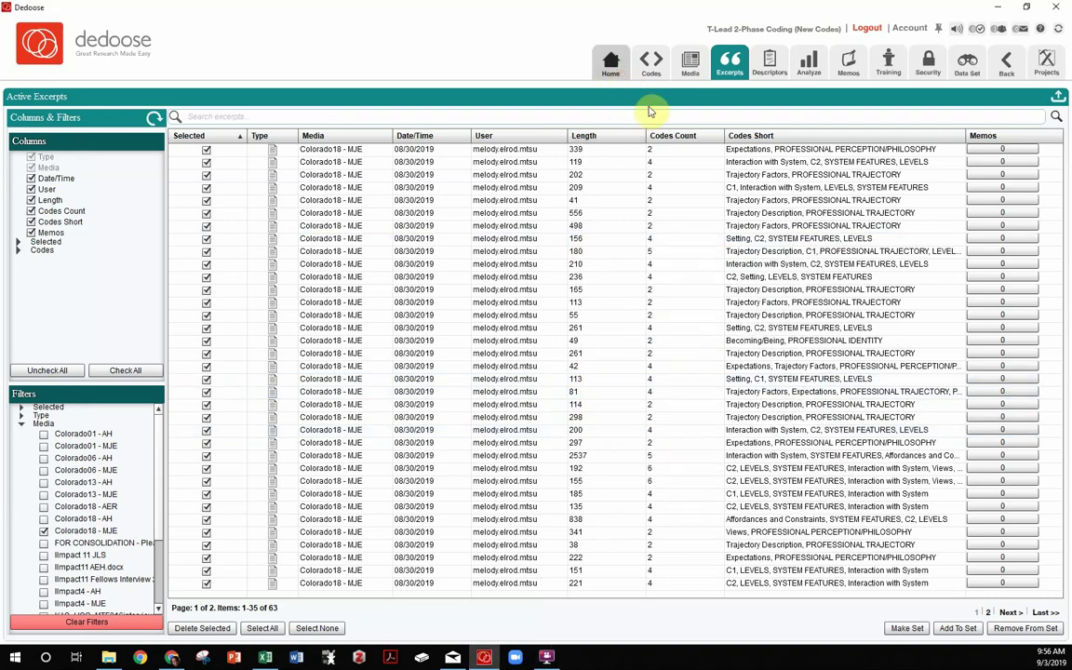
Step: Go back to the project home, then reopen the Excerpts list with no selection or filters
{"action": "left_click", "coordinate": [612, 63]}
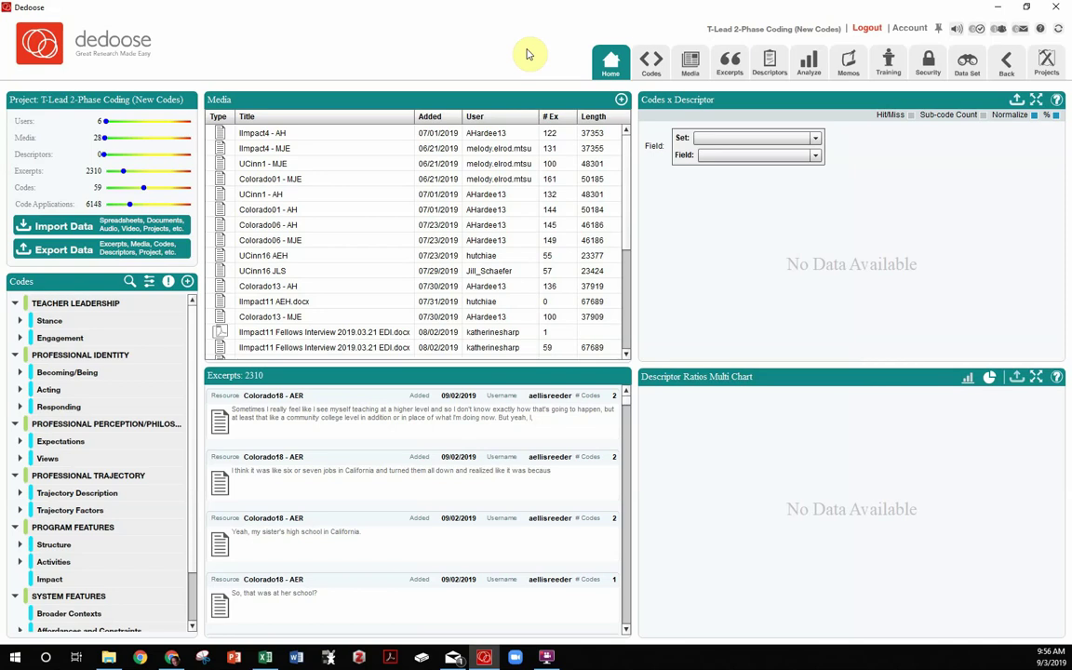
{"action": "left_click", "coordinate": [733, 64]}
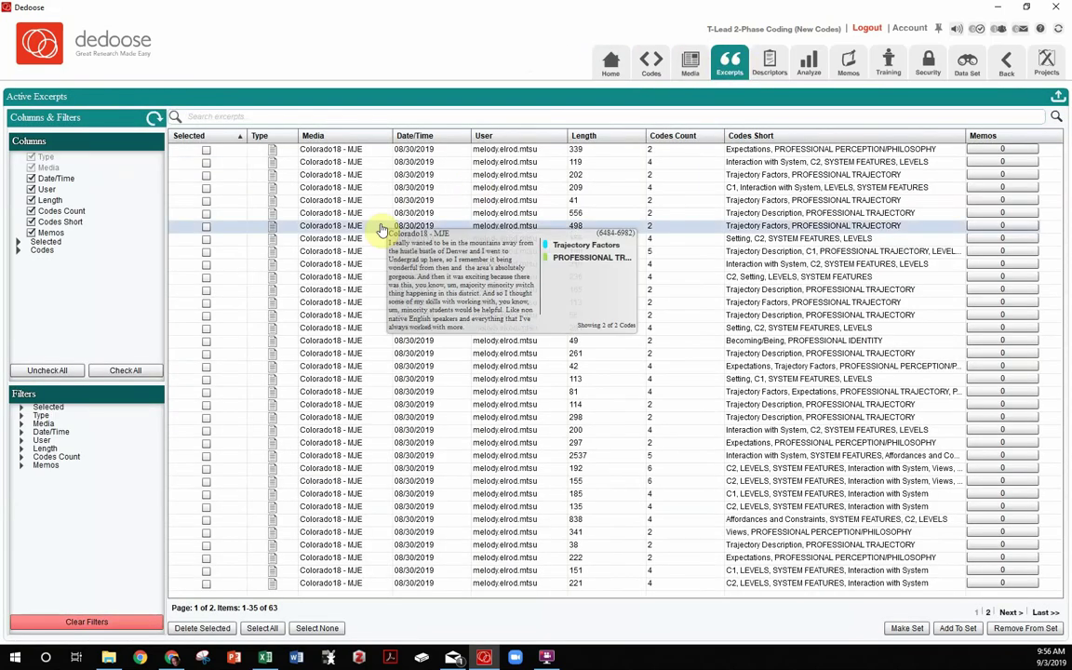
Step: Filter the excerpts to Colorado18 - MJE media and select all 63 listed excerpts
{"action": "left_click", "coordinate": [21, 426]}
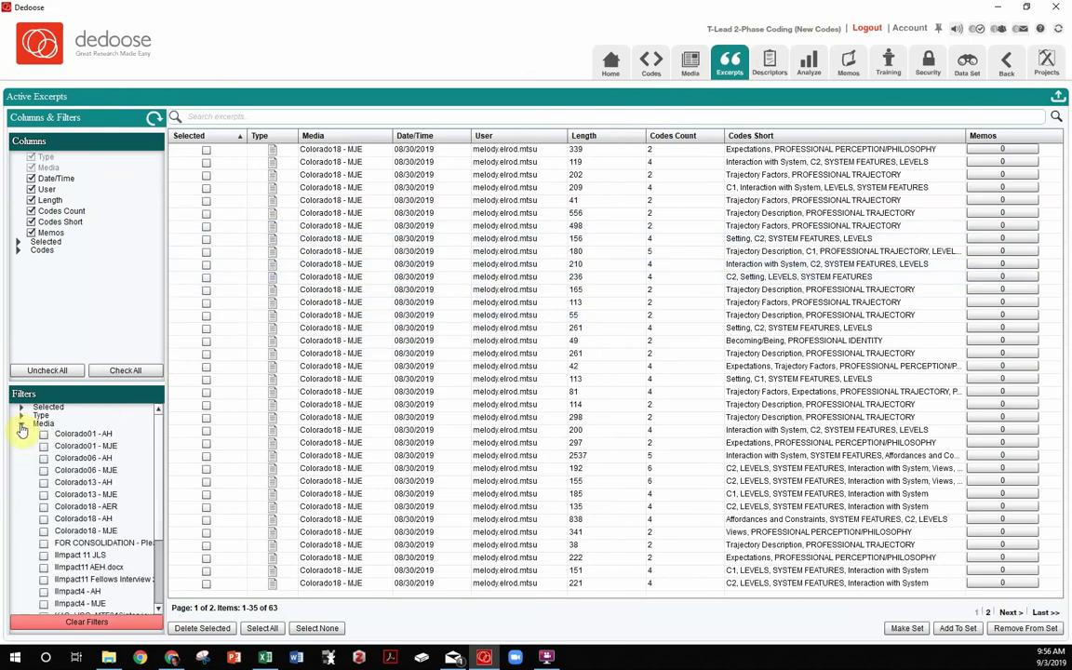
{"action": "left_click", "coordinate": [44, 531]}
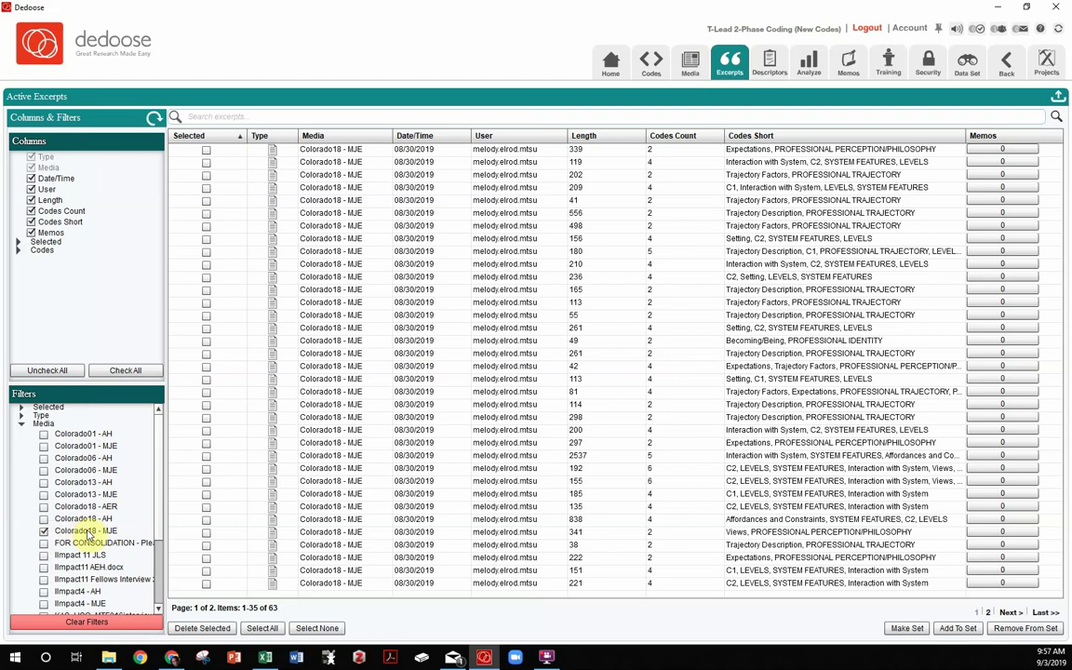
{"action": "left_click", "coordinate": [265, 628]}
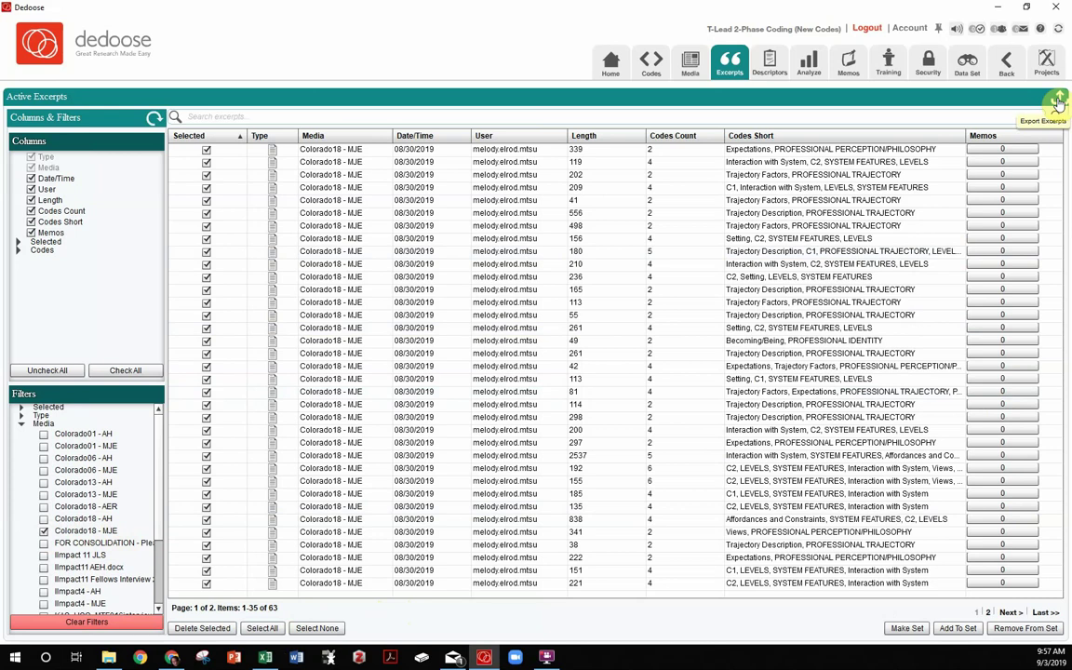
Step: In the export options, include only Attached Memo Copy and Code Applications
{"action": "left_click", "coordinate": [1058, 101]}
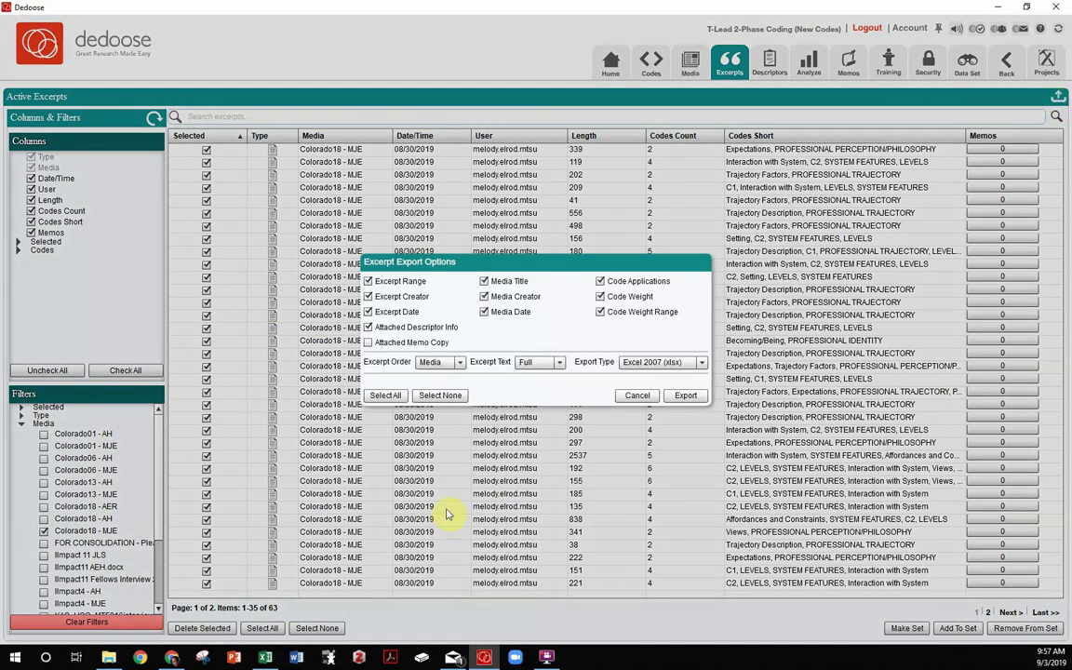
{"action": "left_click", "coordinate": [440, 399]}
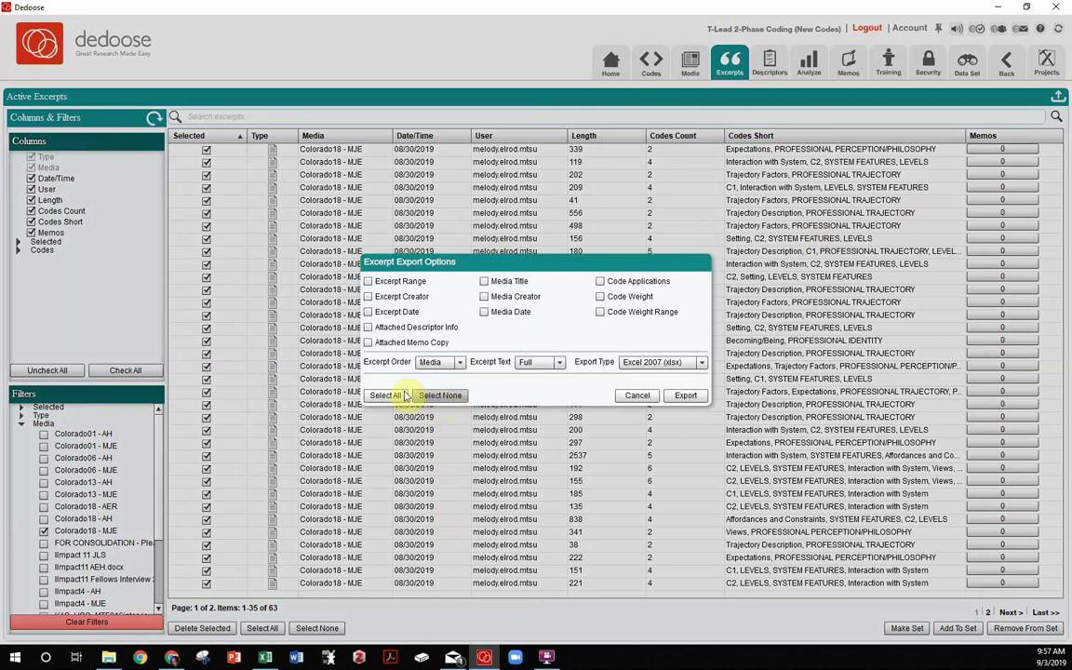
{"action": "left_click", "coordinate": [368, 343]}
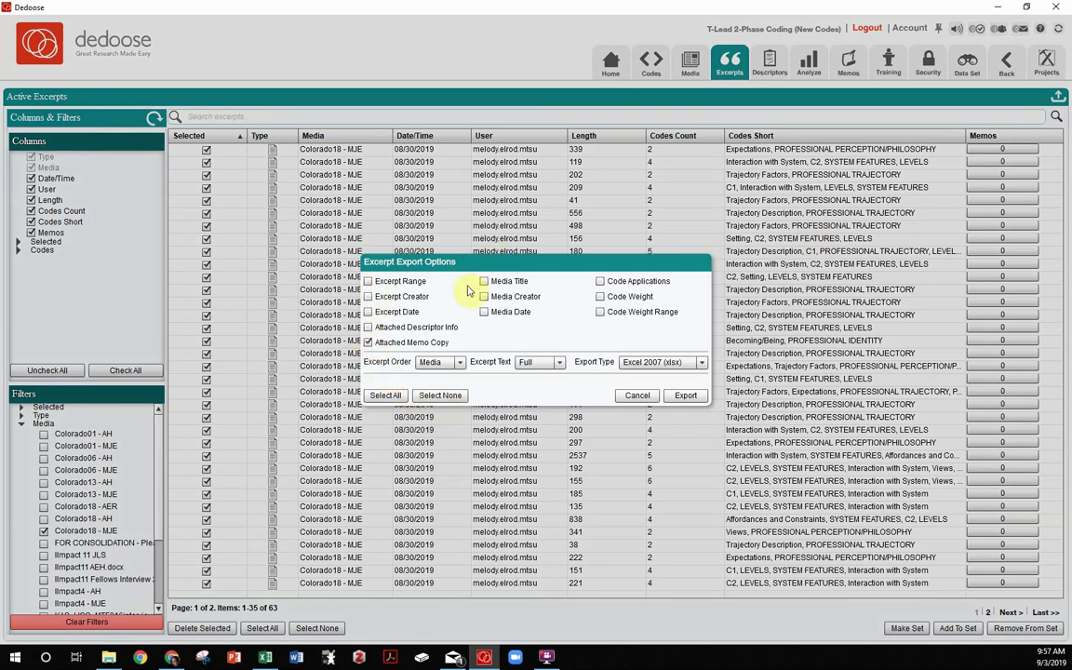
{"action": "left_click", "coordinate": [600, 281]}
Step: Keep Excel 2007 (xlsx) as the export type and start the export
{"action": "left_click", "coordinate": [638, 364]}
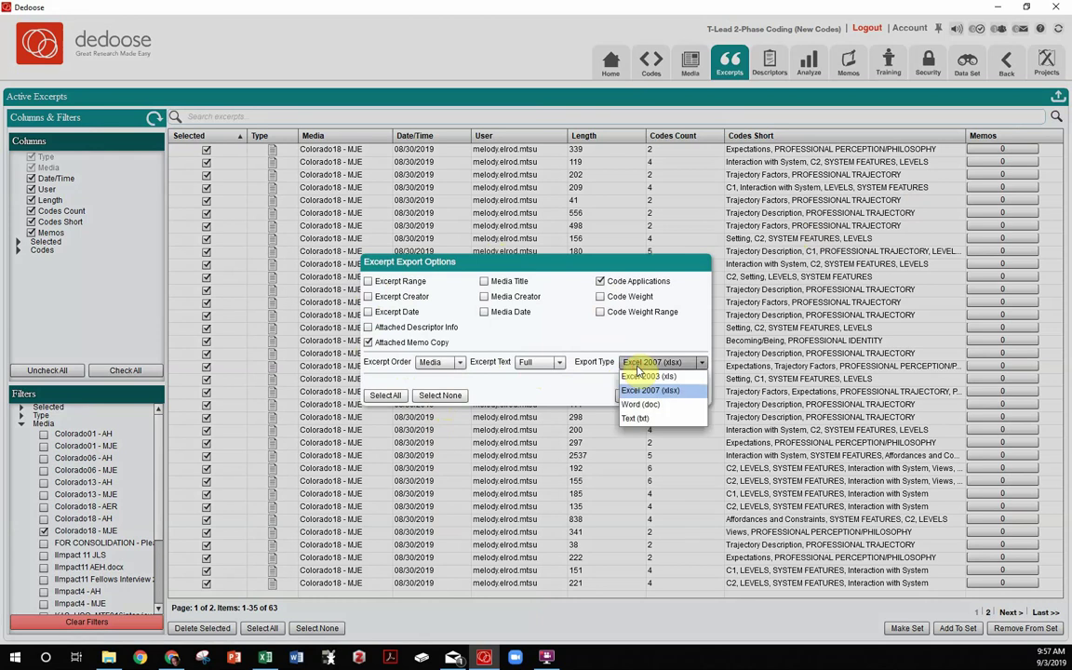
{"action": "left_click", "coordinate": [638, 366]}
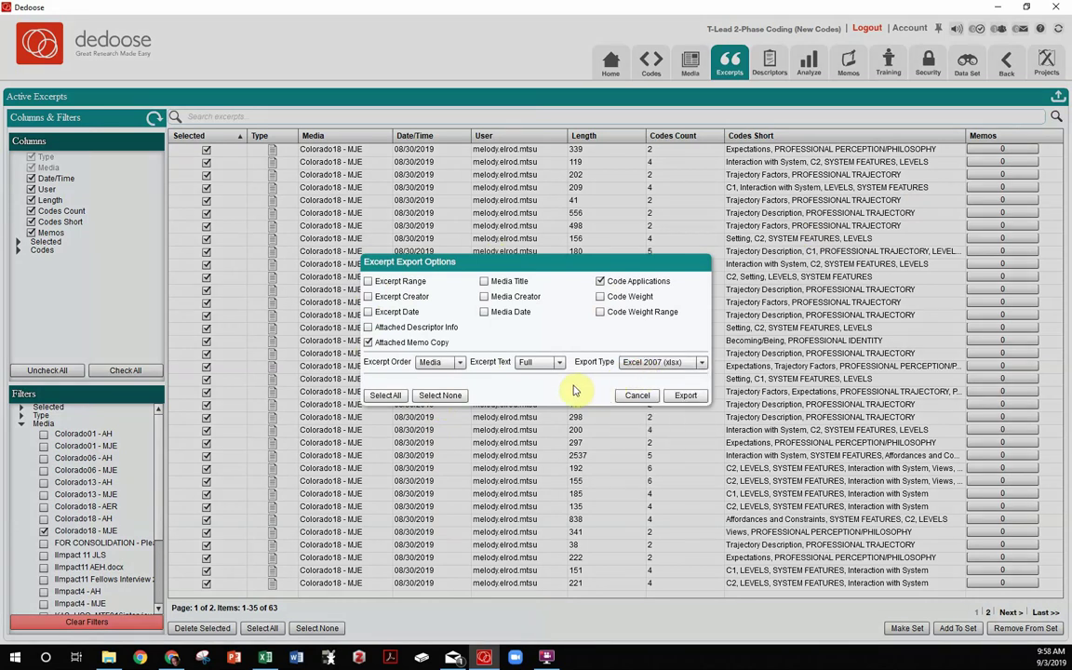
{"action": "left_click", "coordinate": [686, 395]}
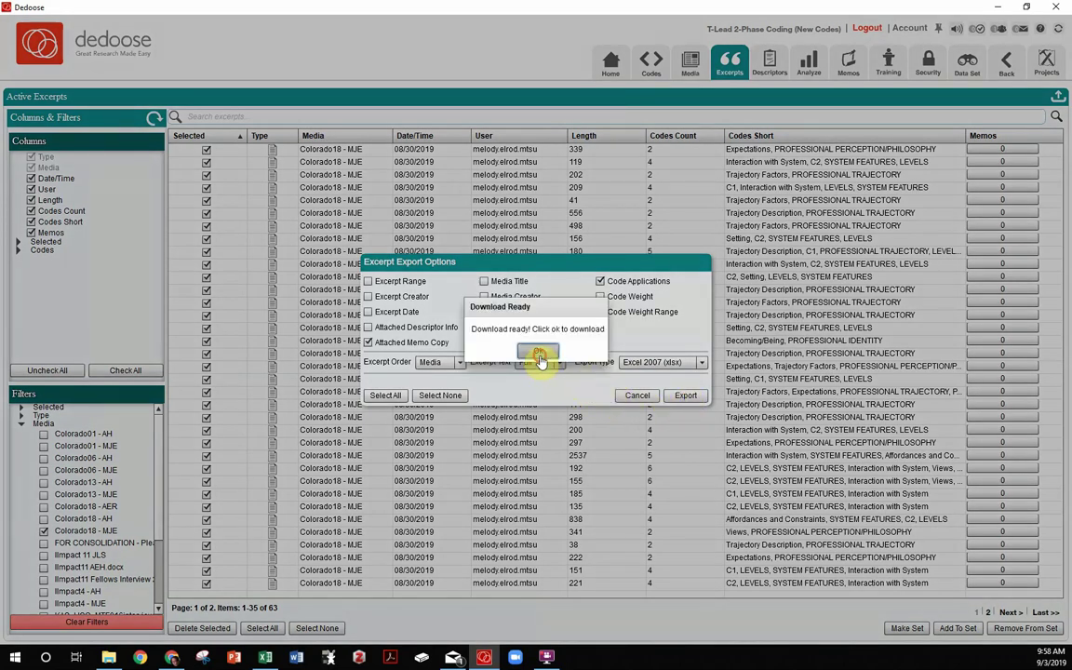
Step: Save the download as 'Colorado18 - MJE' in the TSEC - T-Lead folder and dismiss the completion message
{"action": "left_click", "coordinate": [538, 354]}
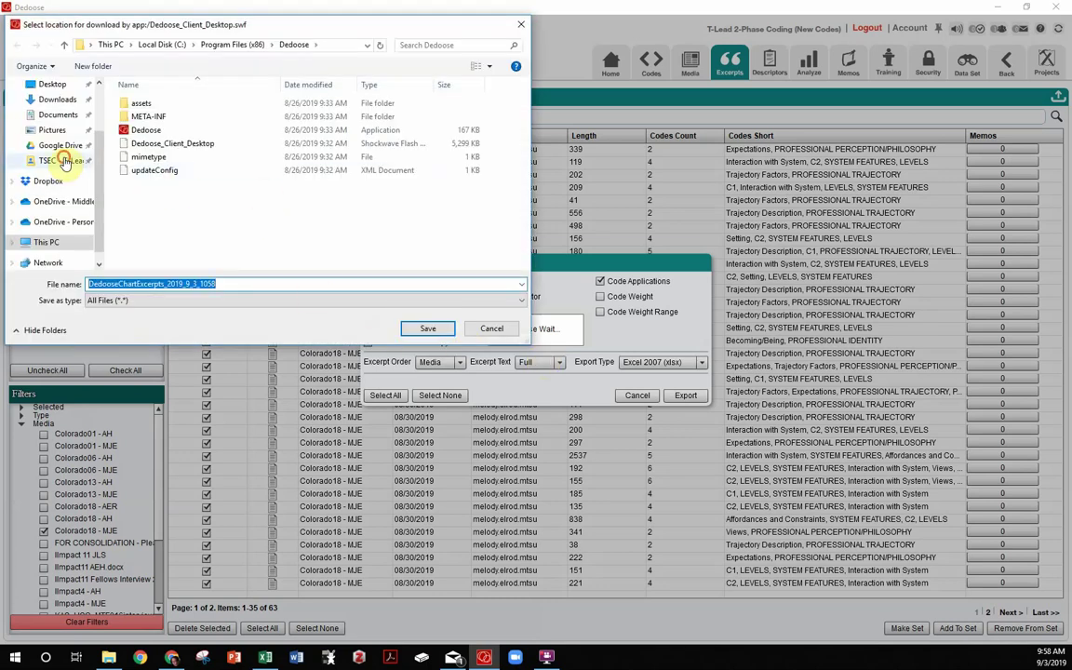
{"action": "left_click", "coordinate": [62, 160]}
{"action": "double_click", "coordinate": [241, 285]}
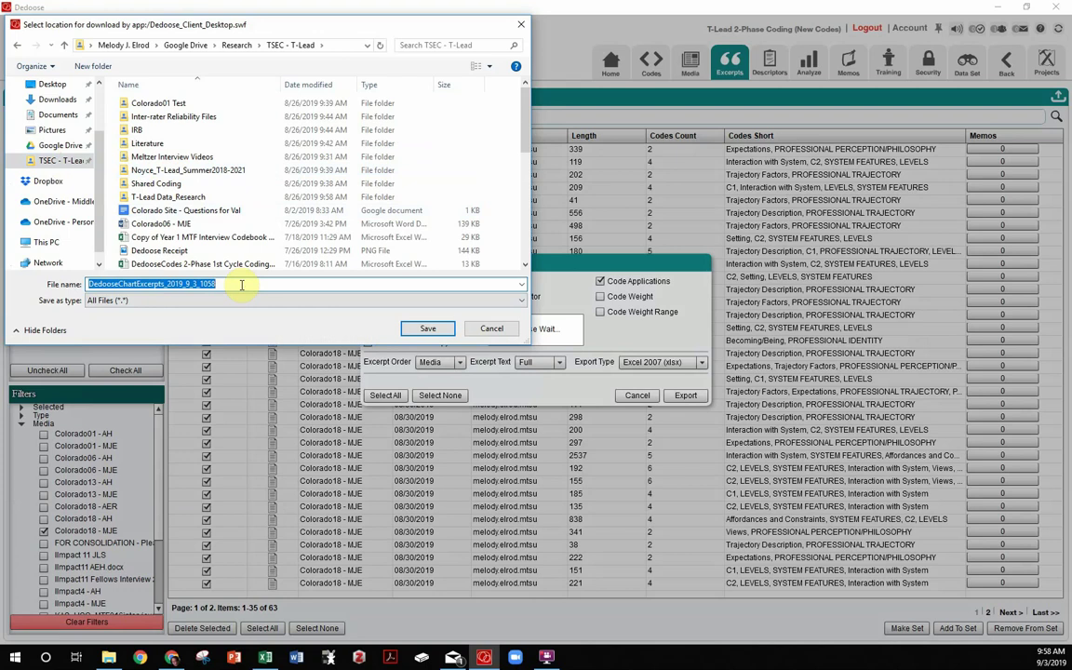
{"action": "type", "text": "Colo"}
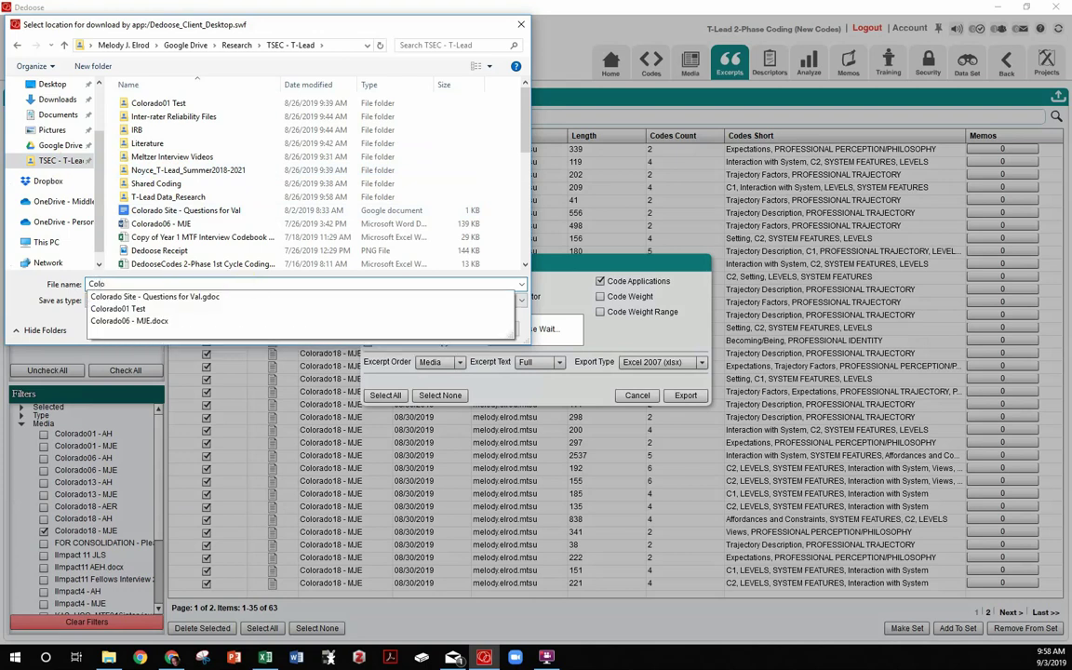
{"action": "type", "text": "rado18 - "}
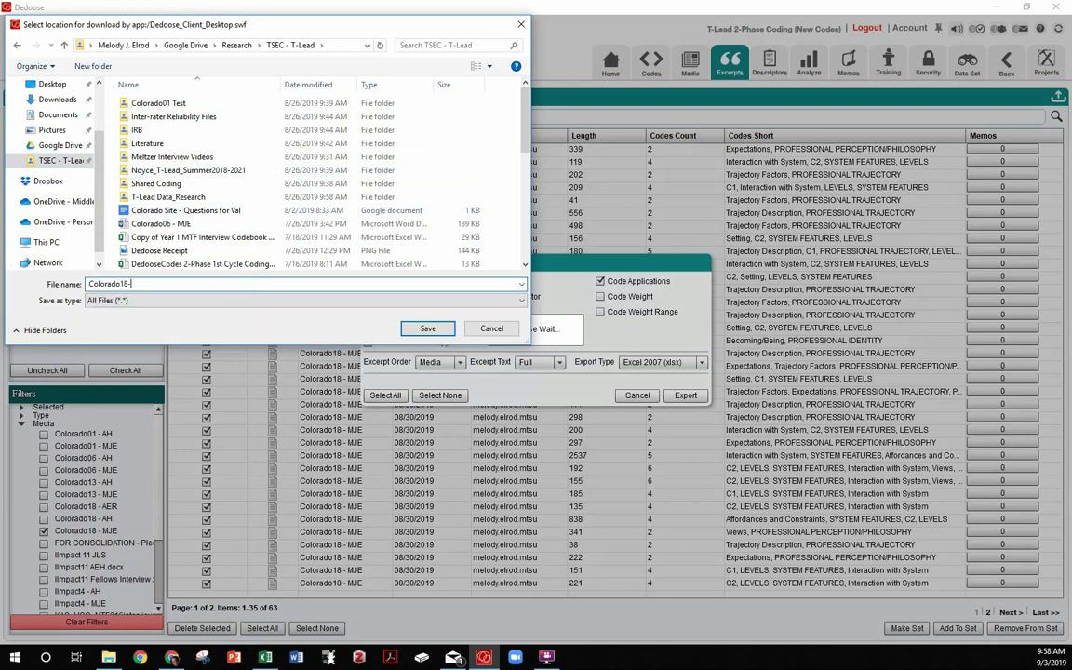
{"action": "type", "text": "MJE"}
{"action": "left_click", "coordinate": [428, 330]}
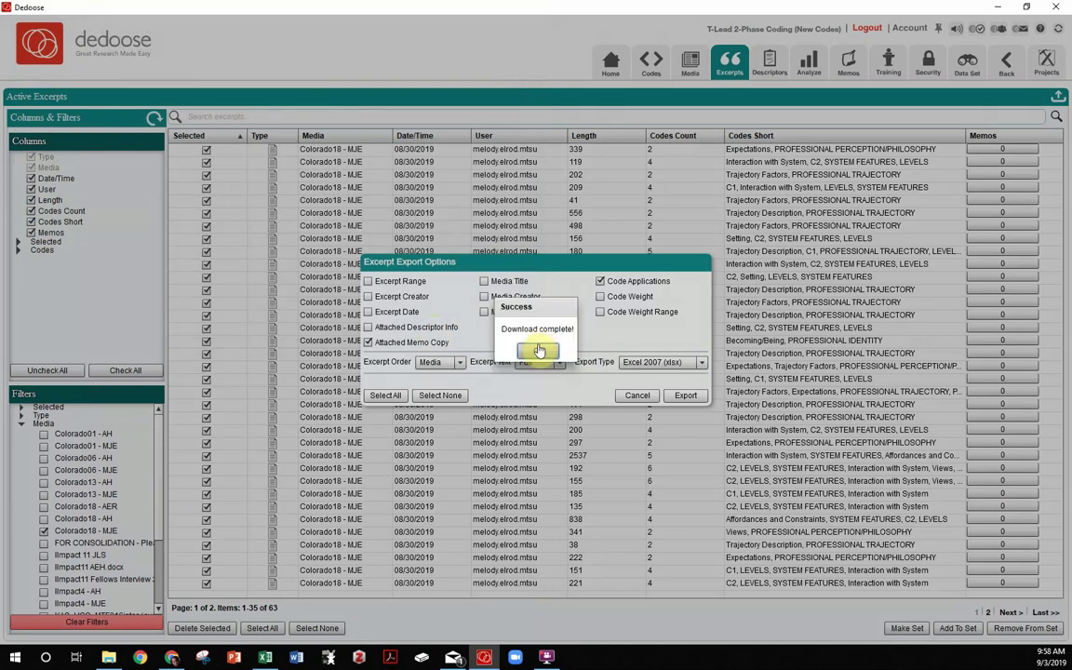
{"action": "left_click", "coordinate": [540, 350]}
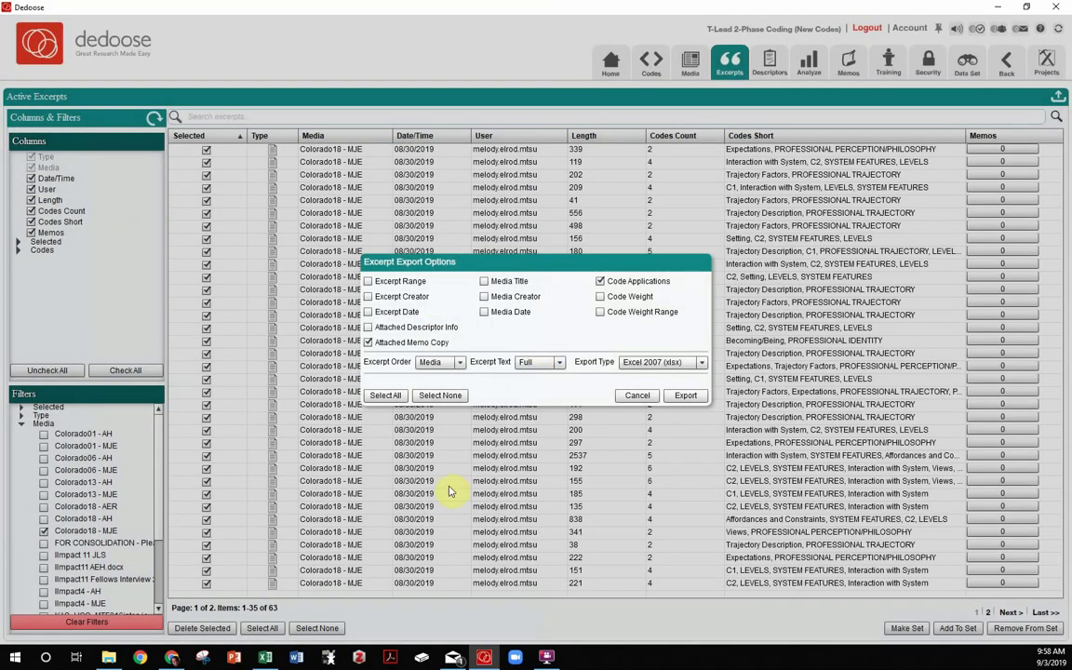
Step: Open the Colorado18 - MJE workbook from the TSEC - T-Lead folder in File Explorer
{"action": "left_click", "coordinate": [108, 658]}
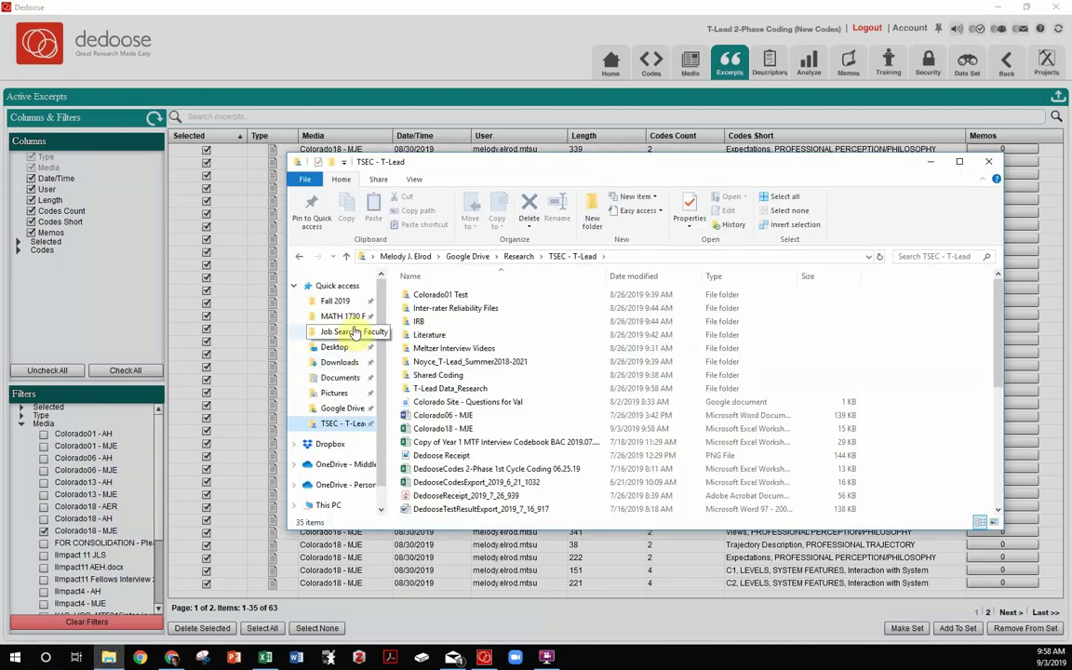
{"action": "left_click", "coordinate": [436, 430]}
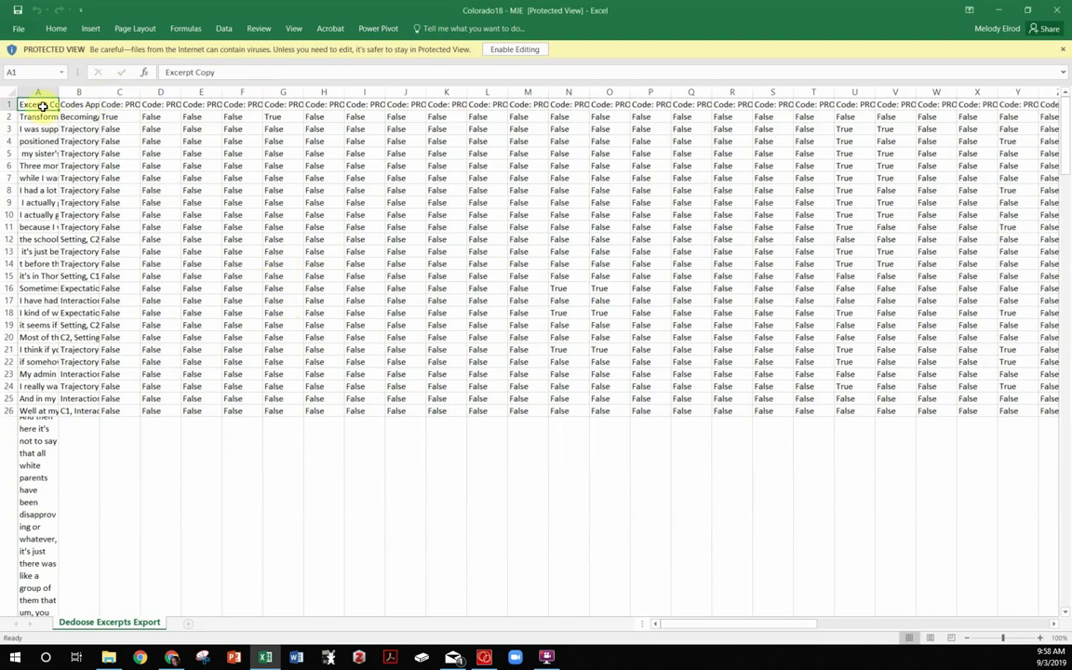
Step: Enable editing, then delete the True/False code columns C through BI
{"action": "left_click", "coordinate": [76, 106]}
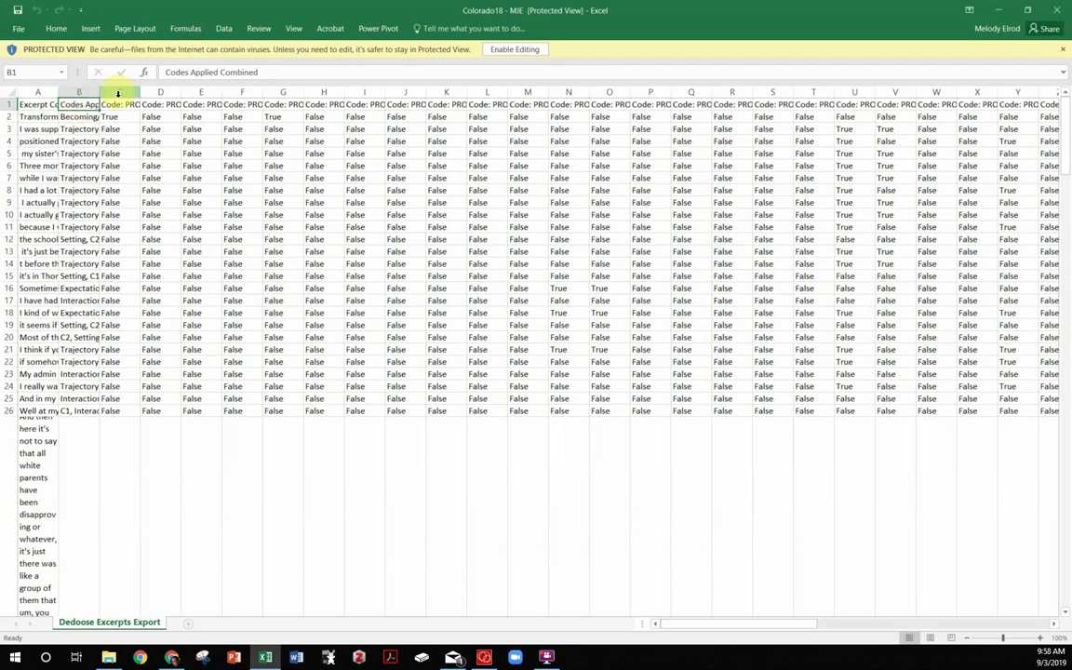
{"action": "left_click", "coordinate": [120, 94]}
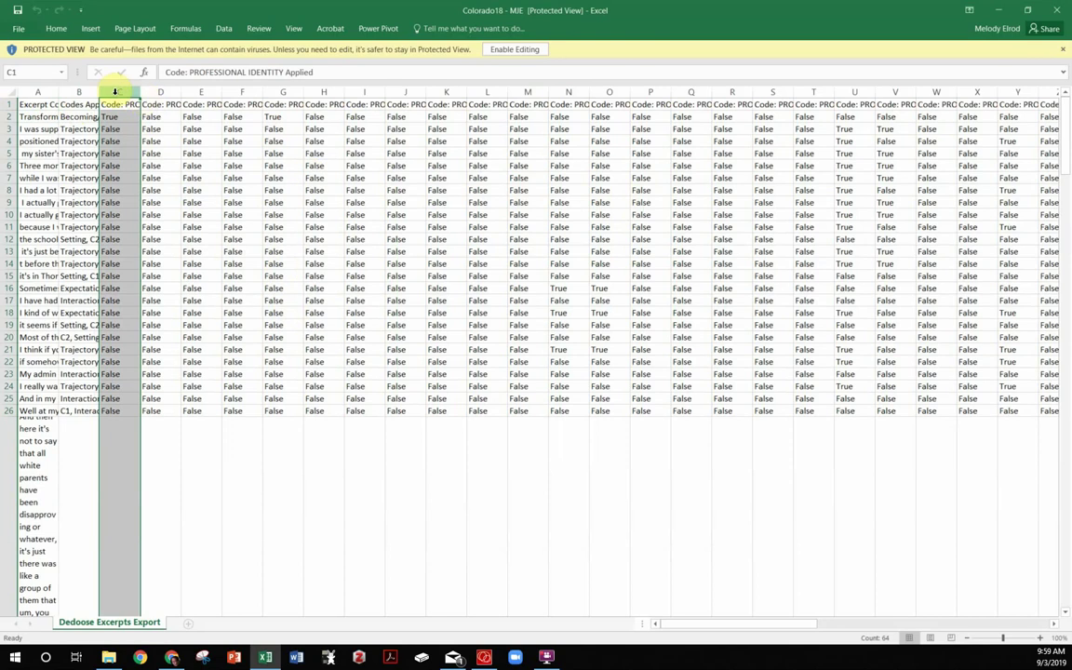
{"action": "left_click", "coordinate": [512, 49]}
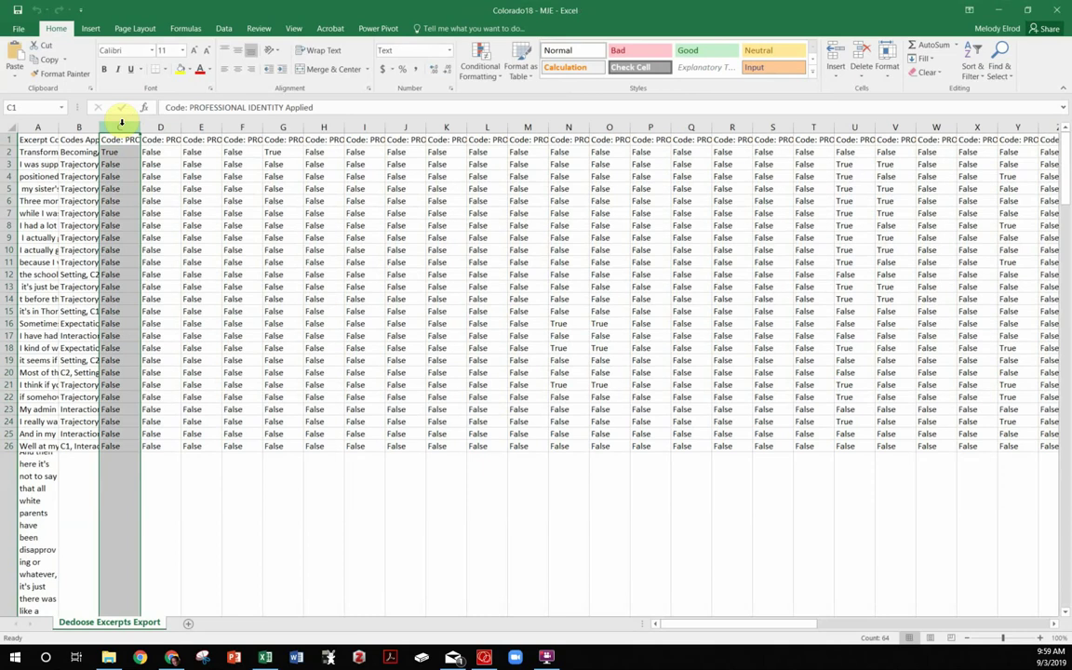
{"action": "key", "text": "ctrl+shift+Right"}
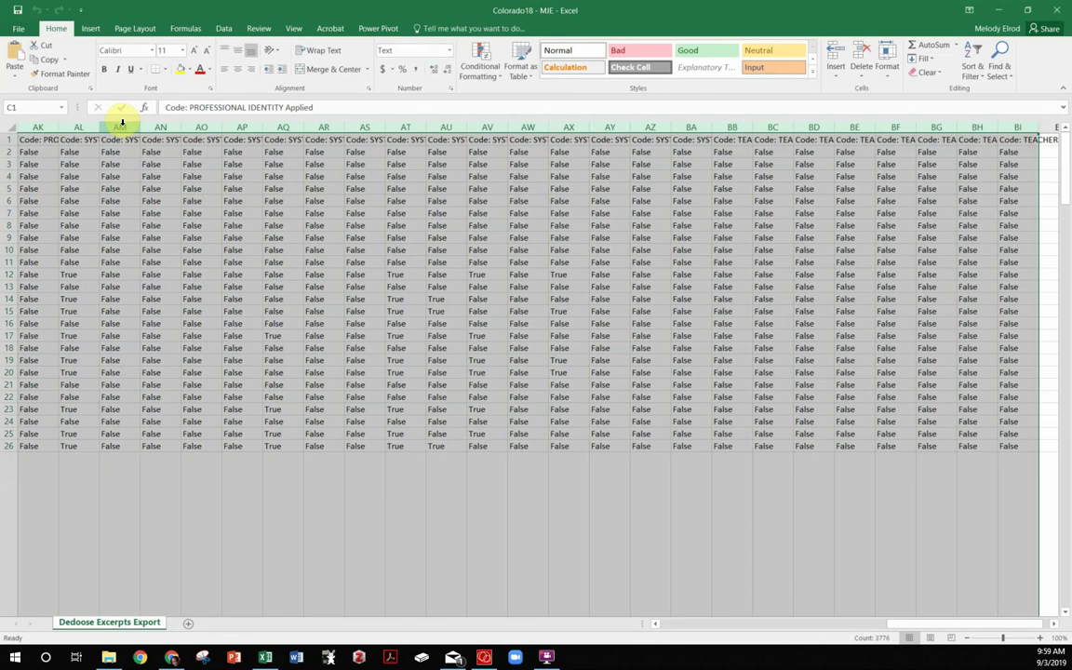
{"action": "right_click", "coordinate": [527, 203]}
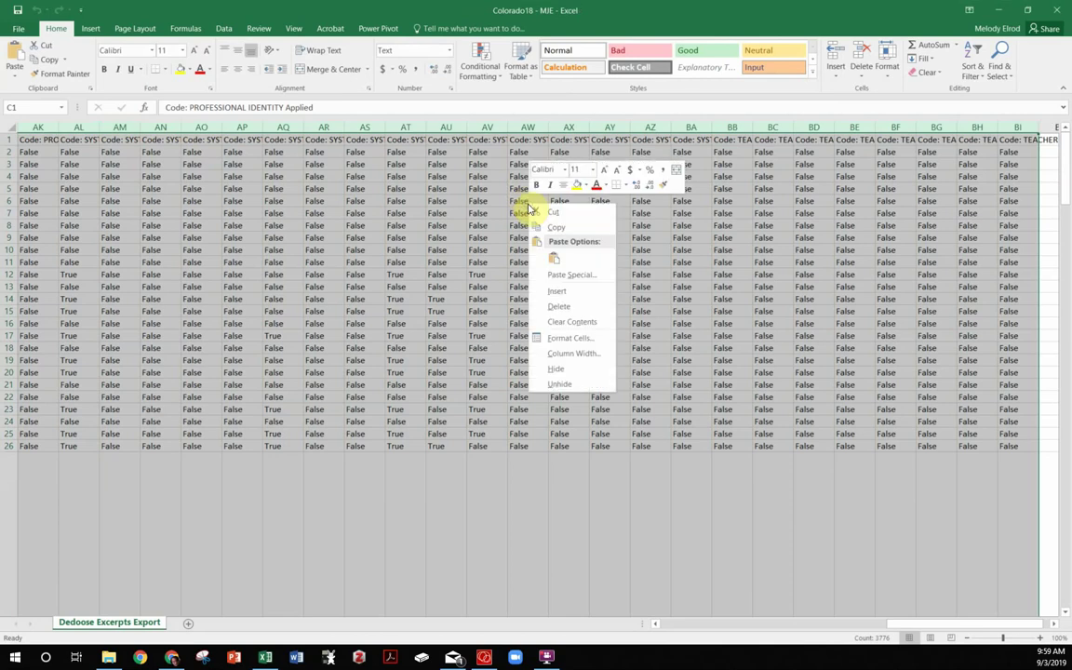
{"action": "left_click", "coordinate": [554, 306]}
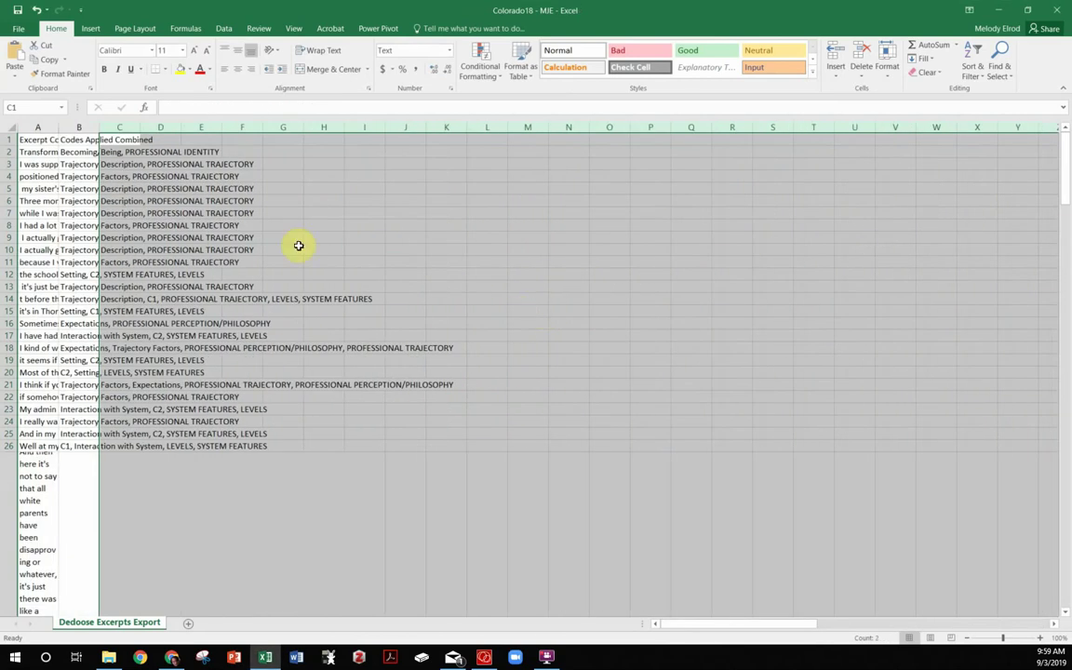
Step: Turn on Wrap Text for columns A–D and widen column A
{"action": "left_click", "coordinate": [161, 127]}
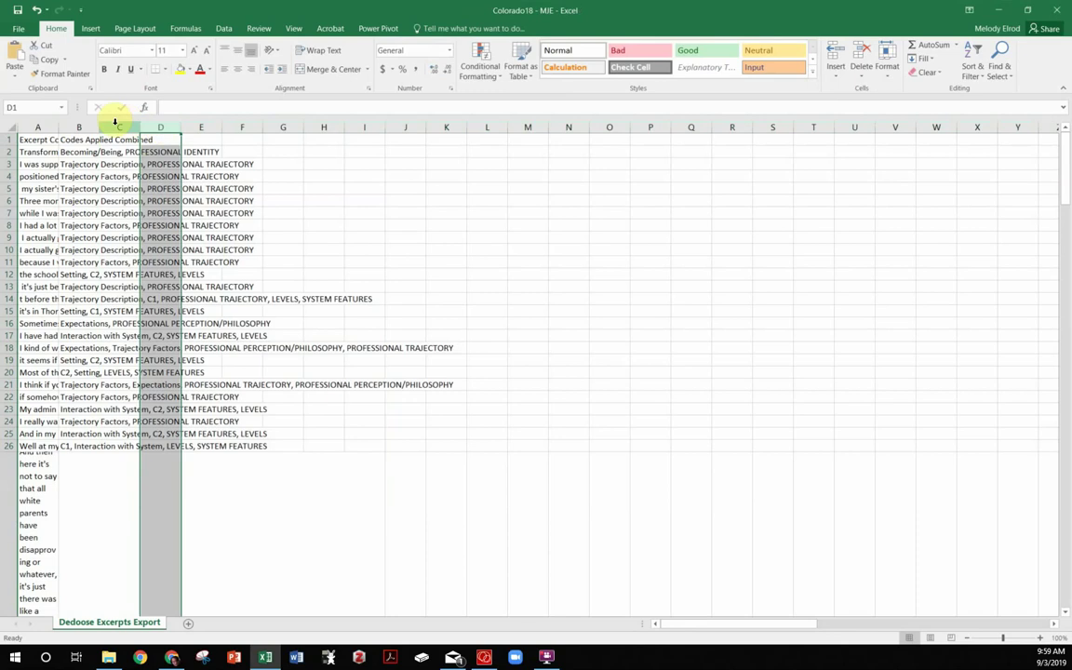
{"action": "left_click_drag", "start_coordinate": [29, 126], "coordinate": [192, 130]}
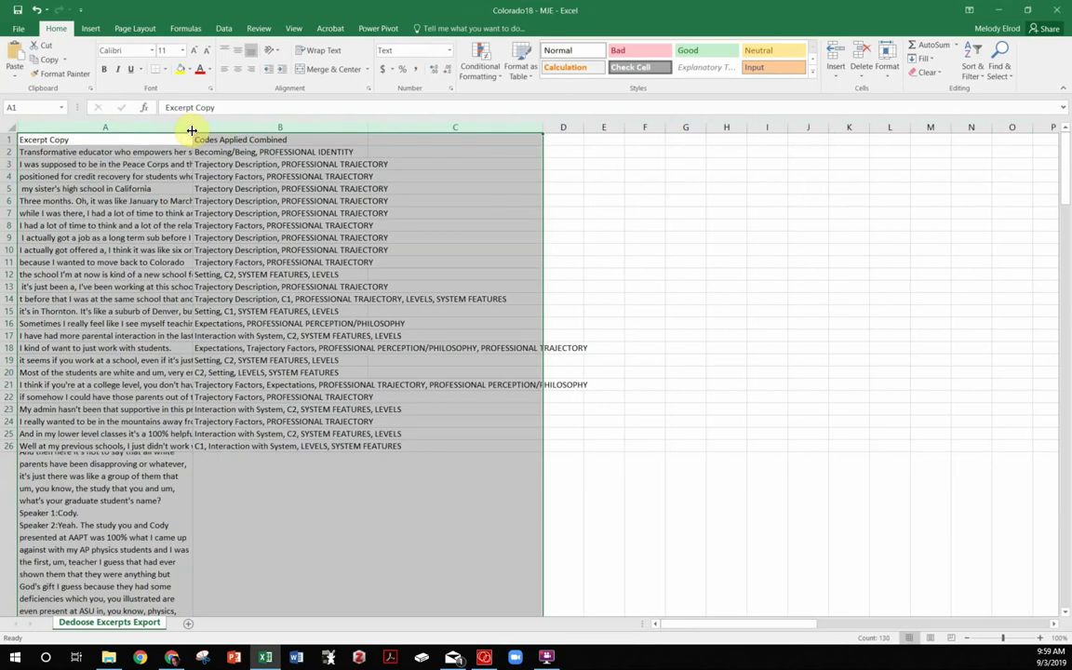
{"action": "left_click", "coordinate": [325, 51]}
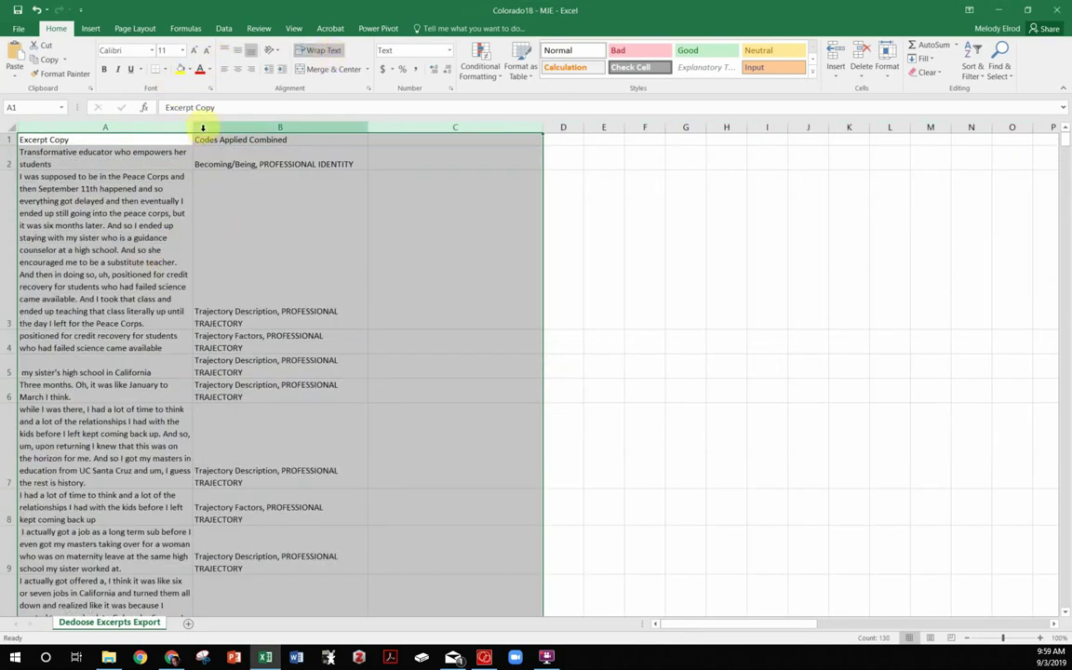
{"action": "left_click_drag", "start_coordinate": [193, 127], "coordinate": [251, 128]}
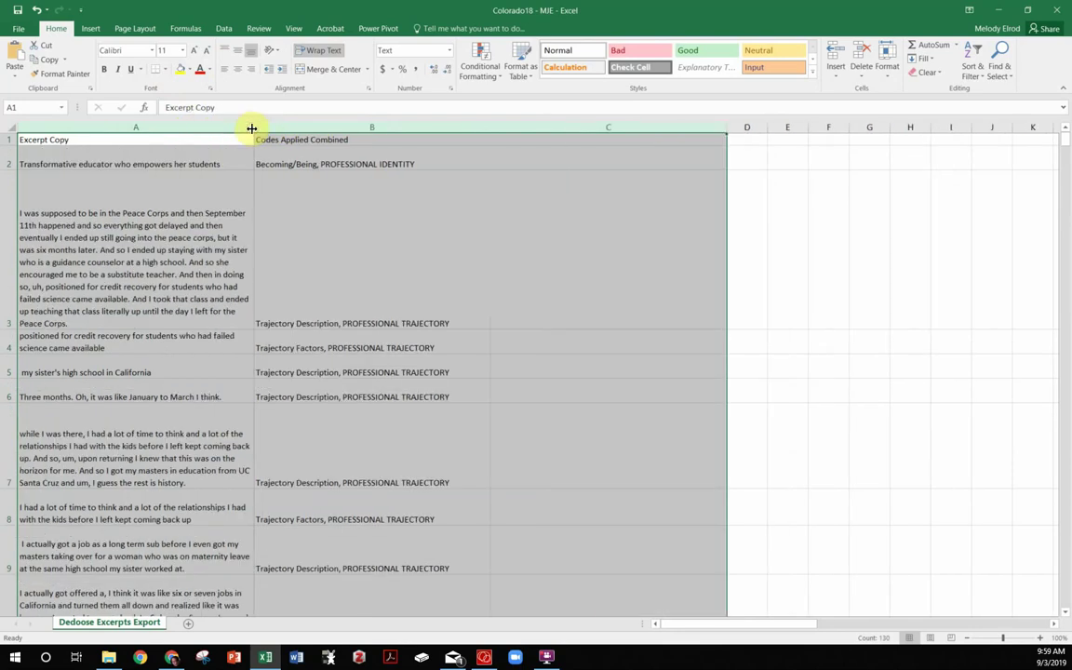
Step: Scroll through the sheet to check the wrapped memo text, including cell C53
{"action": "left_click", "coordinate": [524, 201]}
{"action": "scroll", "coordinate": [527, 201], "scroll_direction": "down", "scroll_amount": 2}
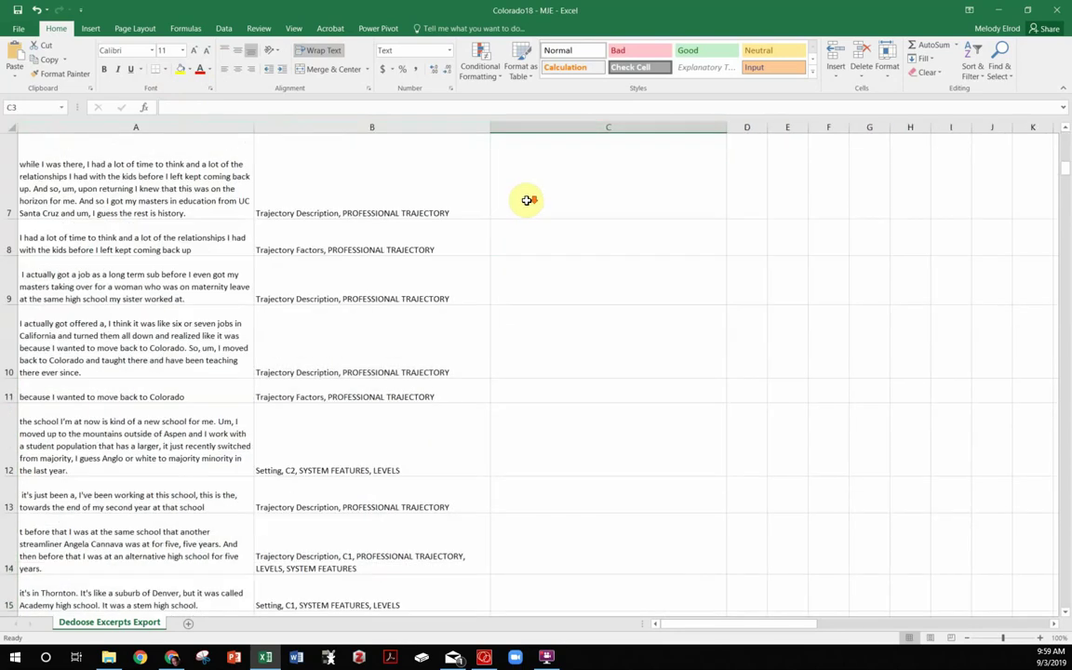
{"action": "scroll", "coordinate": [527, 201], "scroll_direction": "down", "scroll_amount": 18}
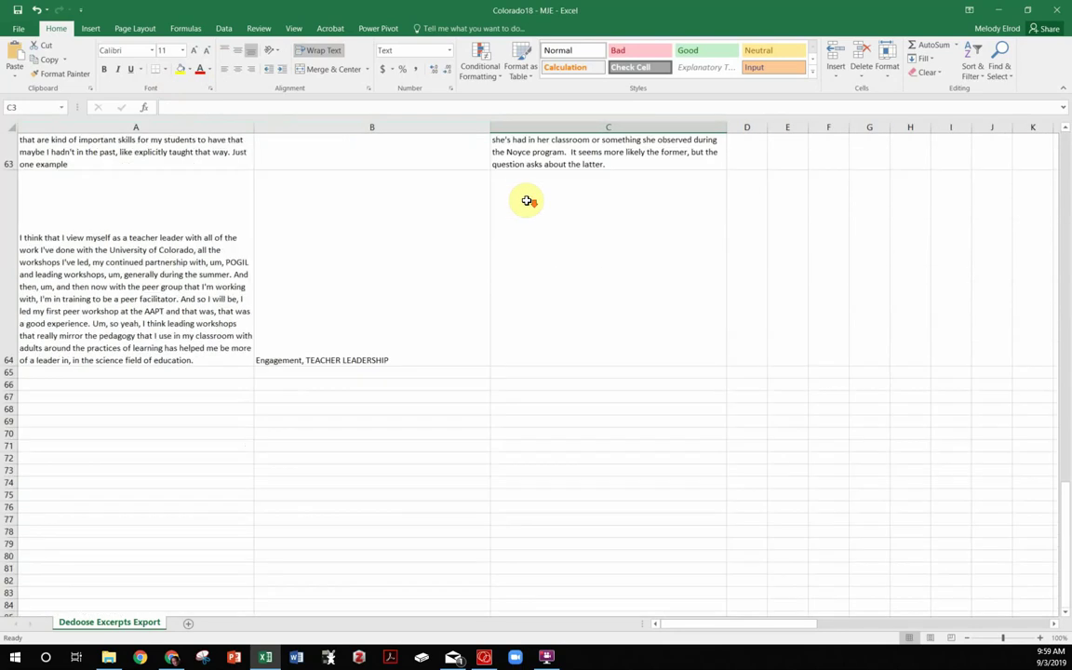
{"action": "scroll", "coordinate": [527, 201], "scroll_direction": "up", "scroll_amount": 10}
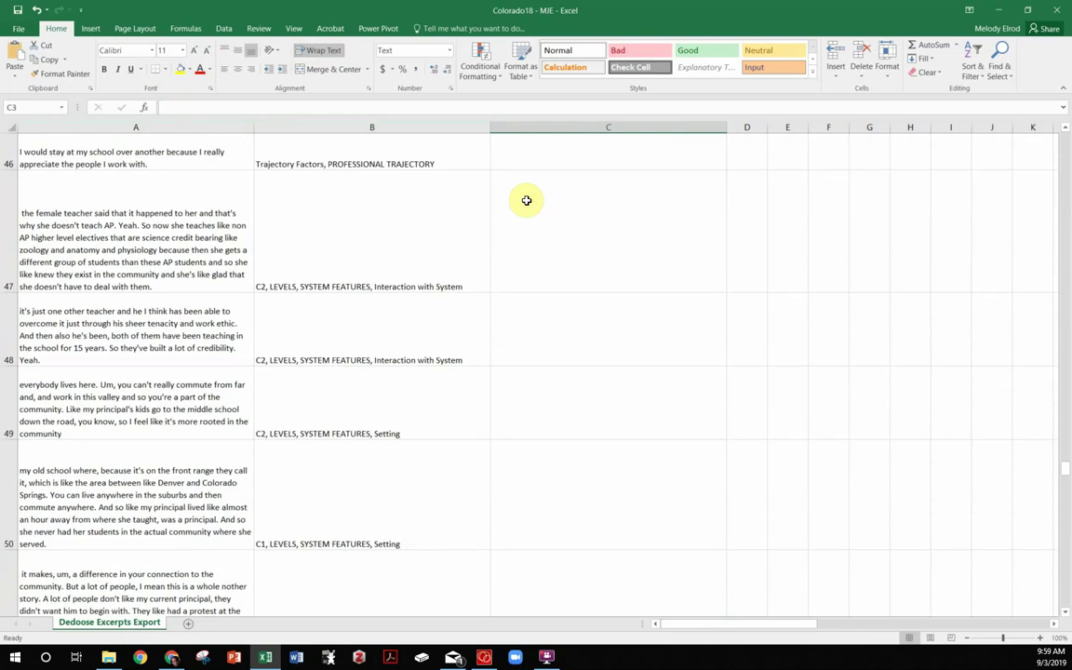
{"action": "scroll", "coordinate": [527, 200], "scroll_direction": "down", "scroll_amount": 3}
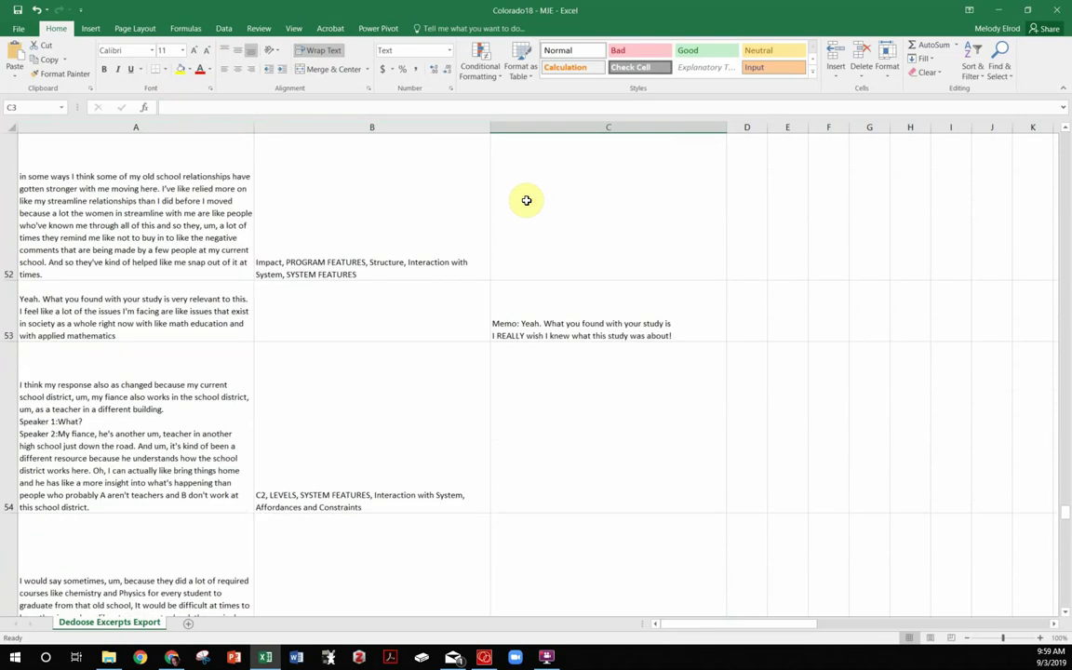
{"action": "left_click", "coordinate": [553, 309]}
{"action": "scroll", "coordinate": [145, 333], "scroll_direction": "up", "scroll_amount": 13}
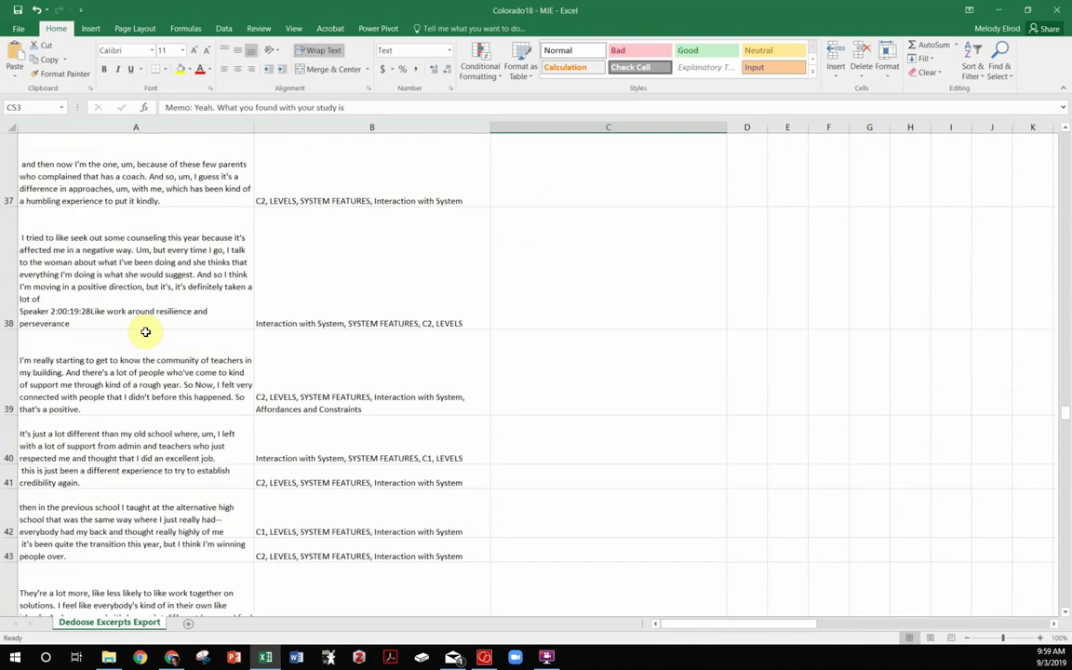
{"action": "scroll", "coordinate": [145, 332], "scroll_direction": "up", "scroll_amount": 4}
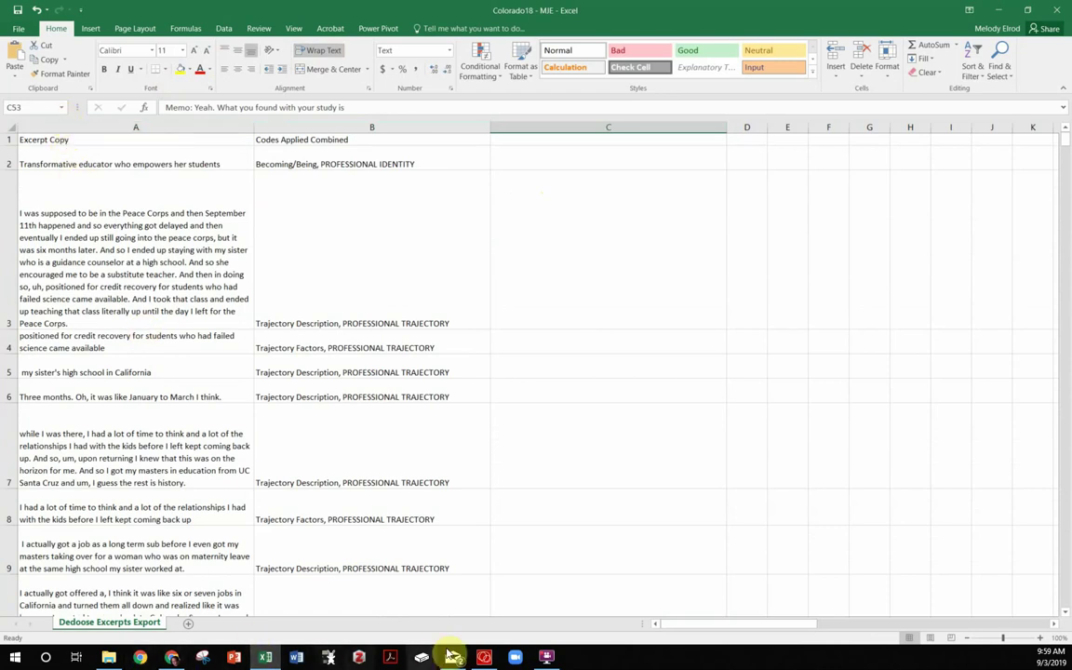
{"action": "left_click", "coordinate": [484, 659]}
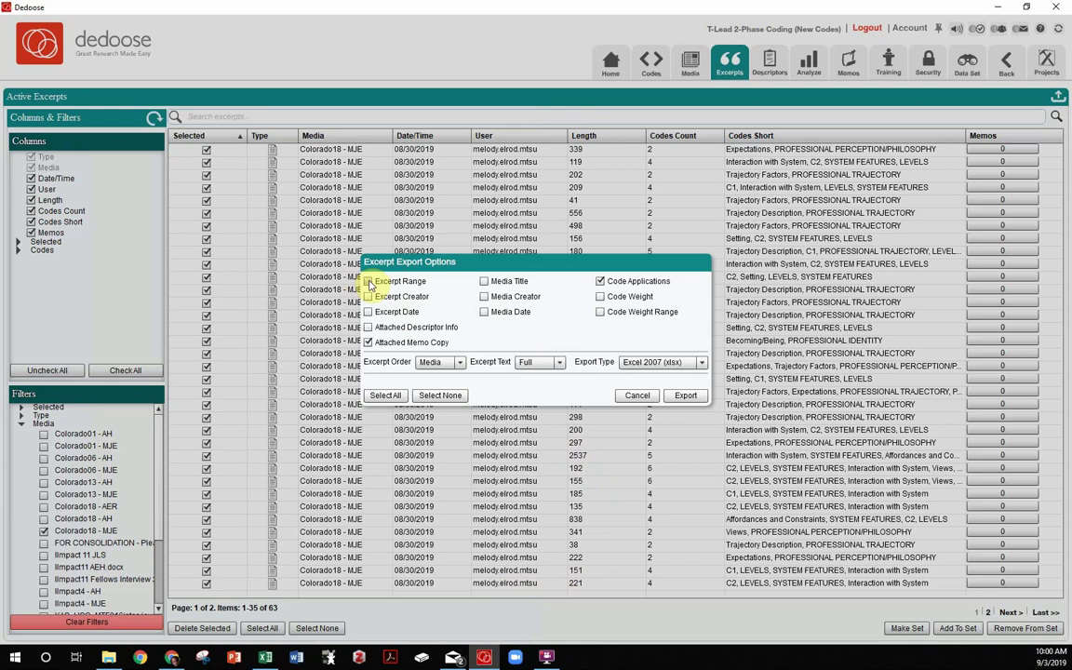
{"action": "left_click", "coordinate": [267, 659]}
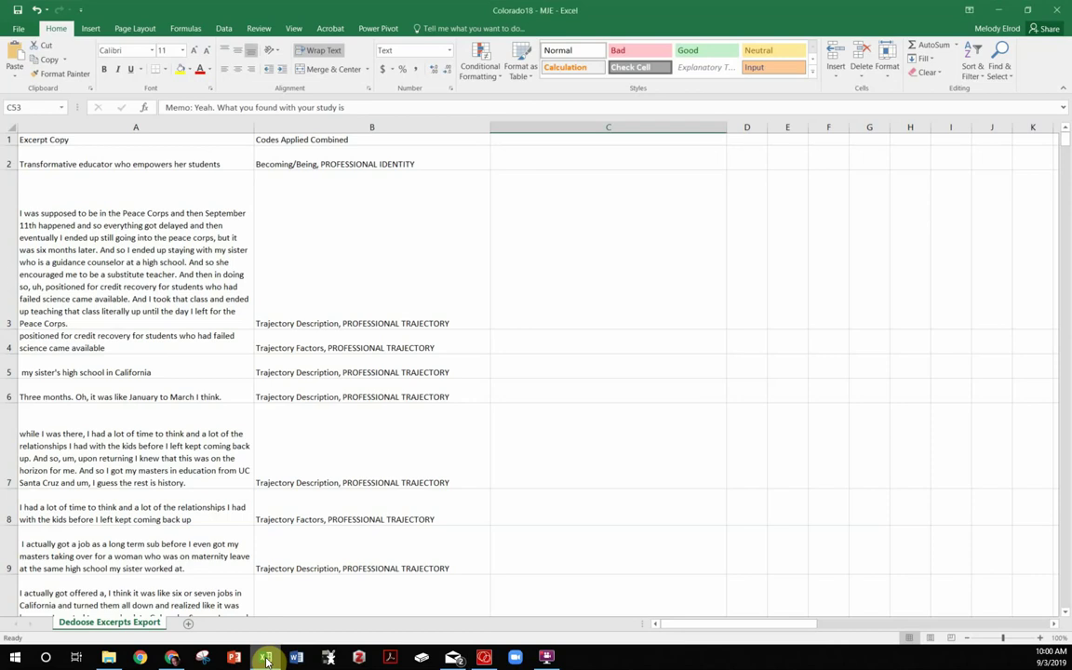
Step: Insert two blank columns before the excerpt column A
{"action": "left_click", "coordinate": [53, 128]}
{"action": "right_click", "coordinate": [52, 130]}
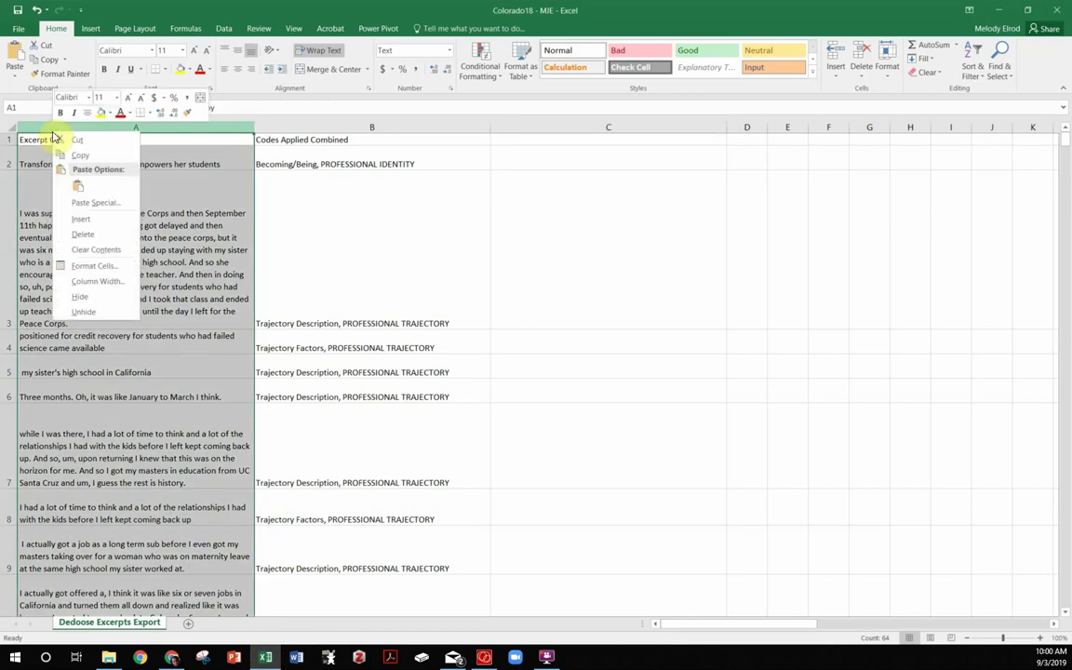
{"action": "left_click", "coordinate": [63, 217]}
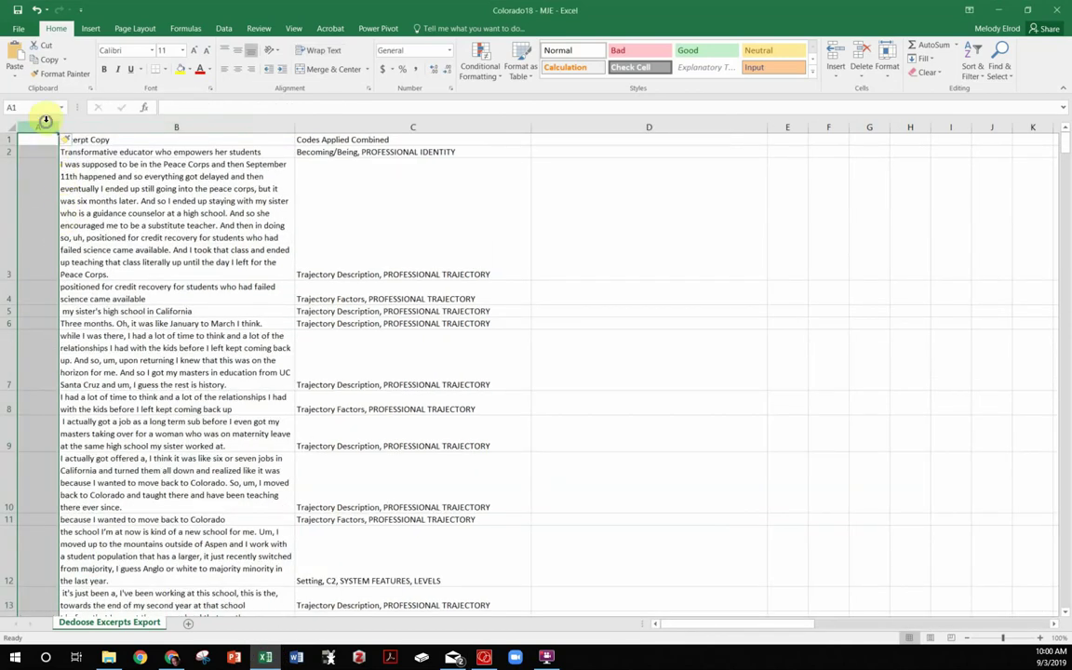
{"action": "right_click", "coordinate": [45, 125]}
{"action": "left_click", "coordinate": [59, 209]}
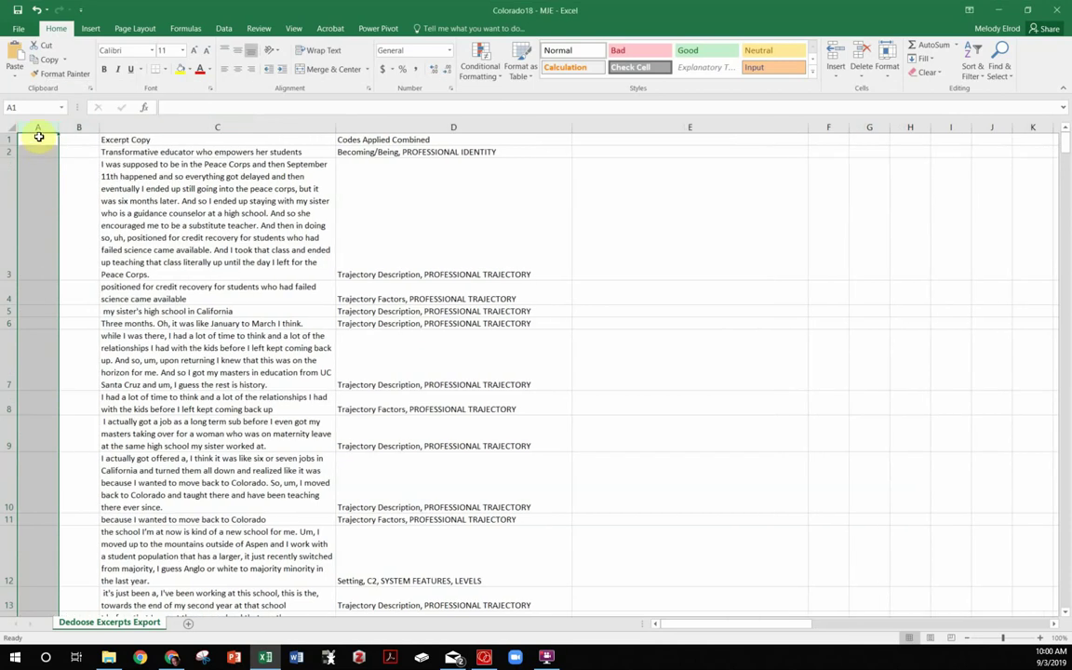
Step: Enter the headers '#Matches' in A1 and '#Codes' in B1
{"action": "left_click", "coordinate": [38, 137]}
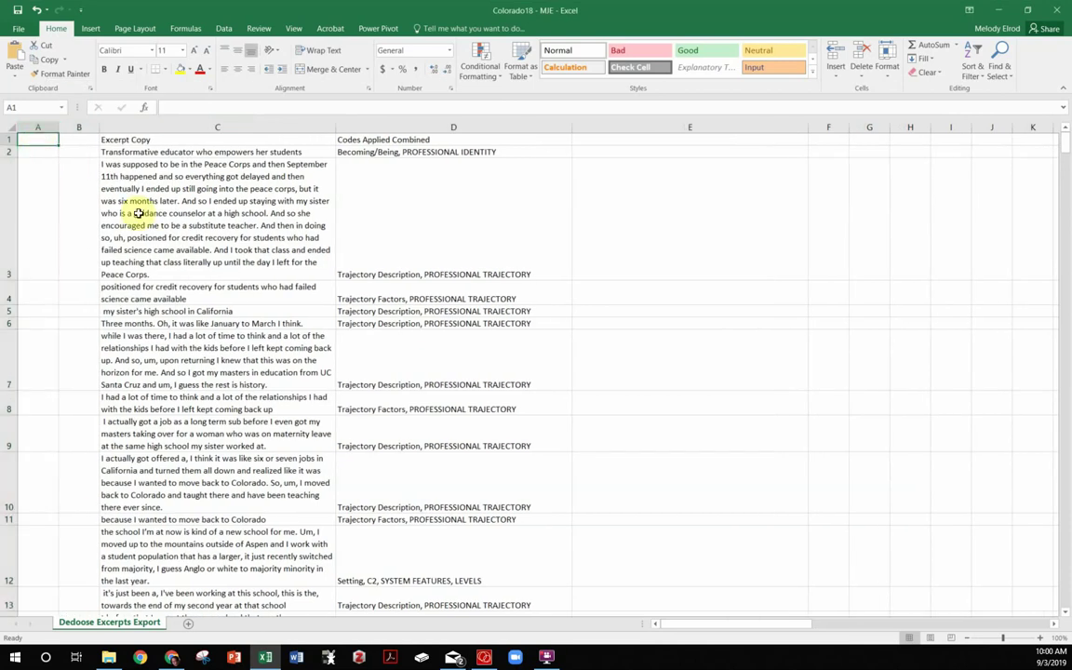
{"action": "type", "text": "#Codes"}
{"action": "key", "text": "Tab"}
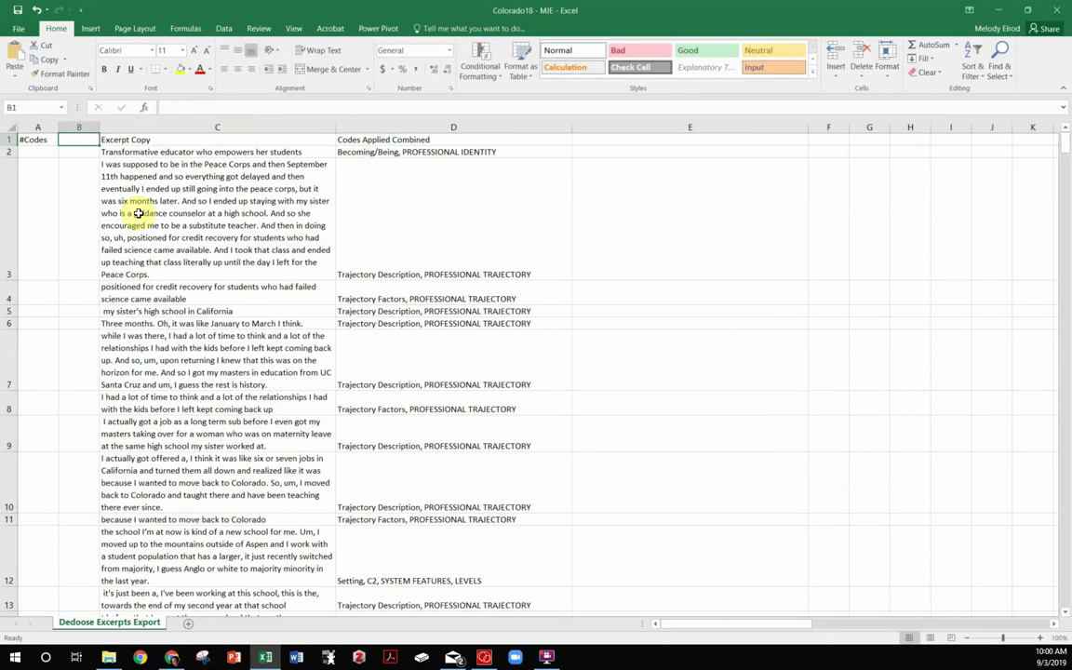
{"action": "key", "text": "shift+Tab"}
{"action": "type", "text": "#M"}
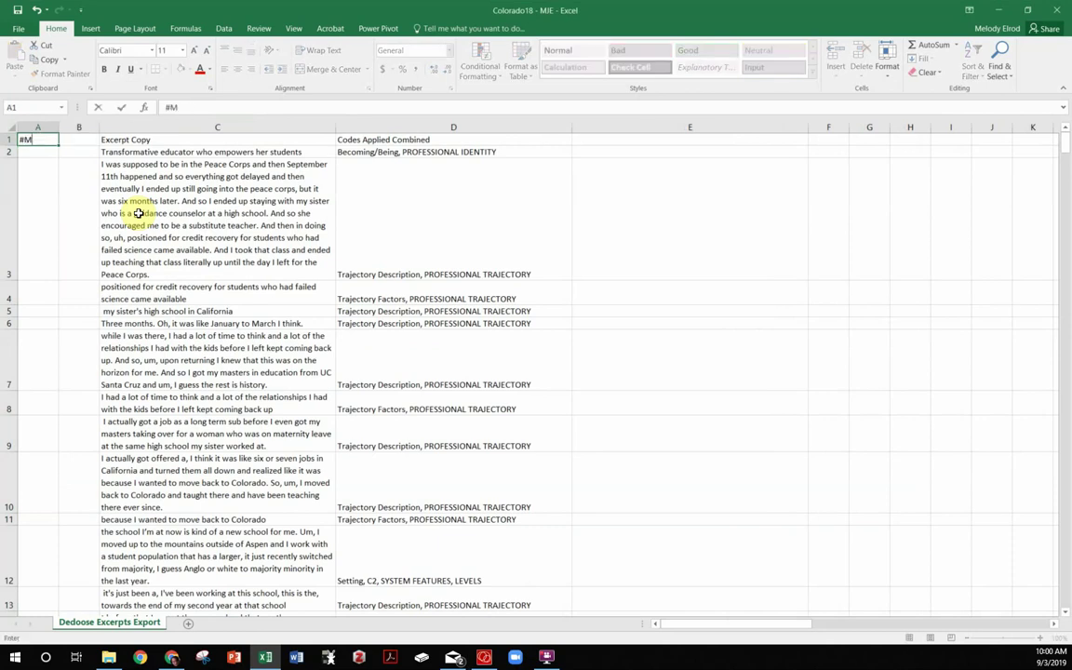
{"action": "type", "text": "atches"}
{"action": "key", "text": "Tab"}
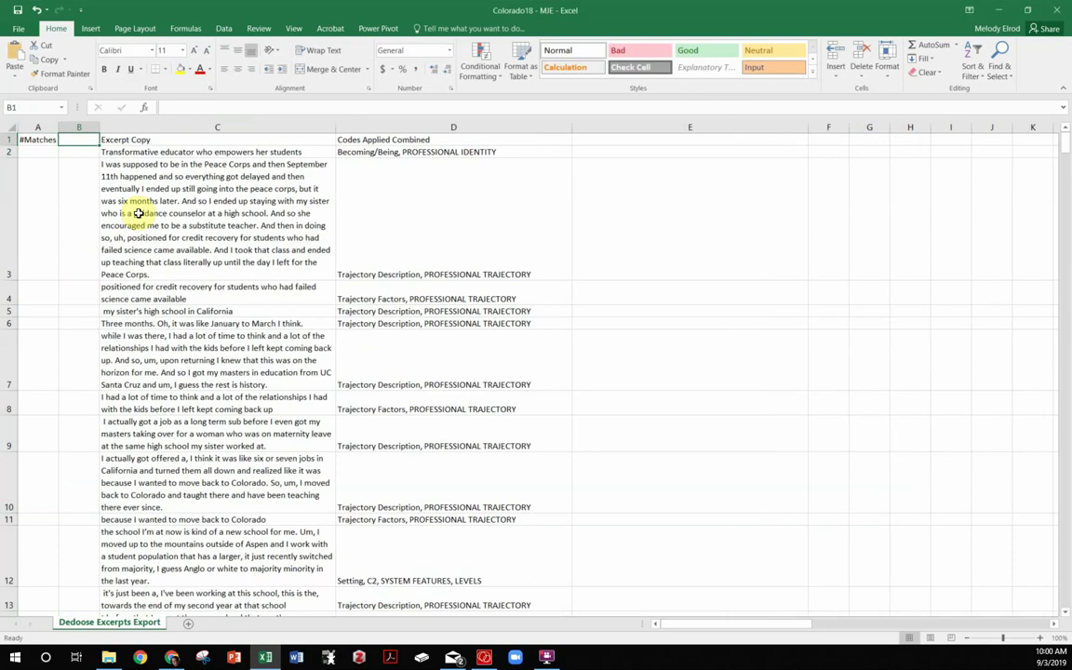
{"action": "type", "text": "#Cod"}
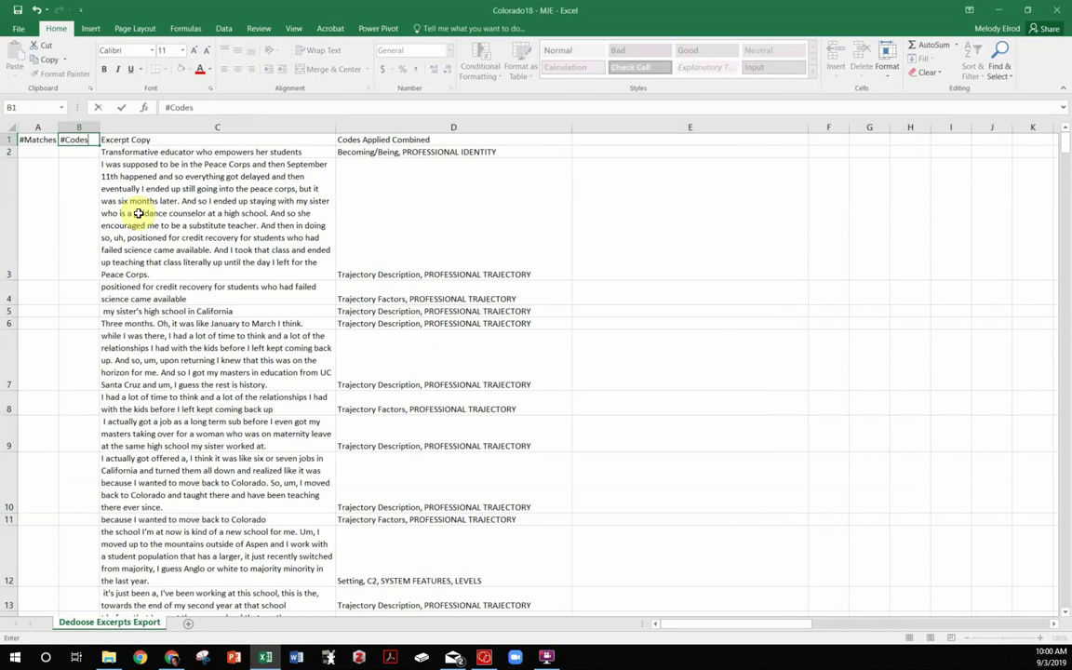
{"action": "type", "text": "es"}
{"action": "key", "text": "Return"}
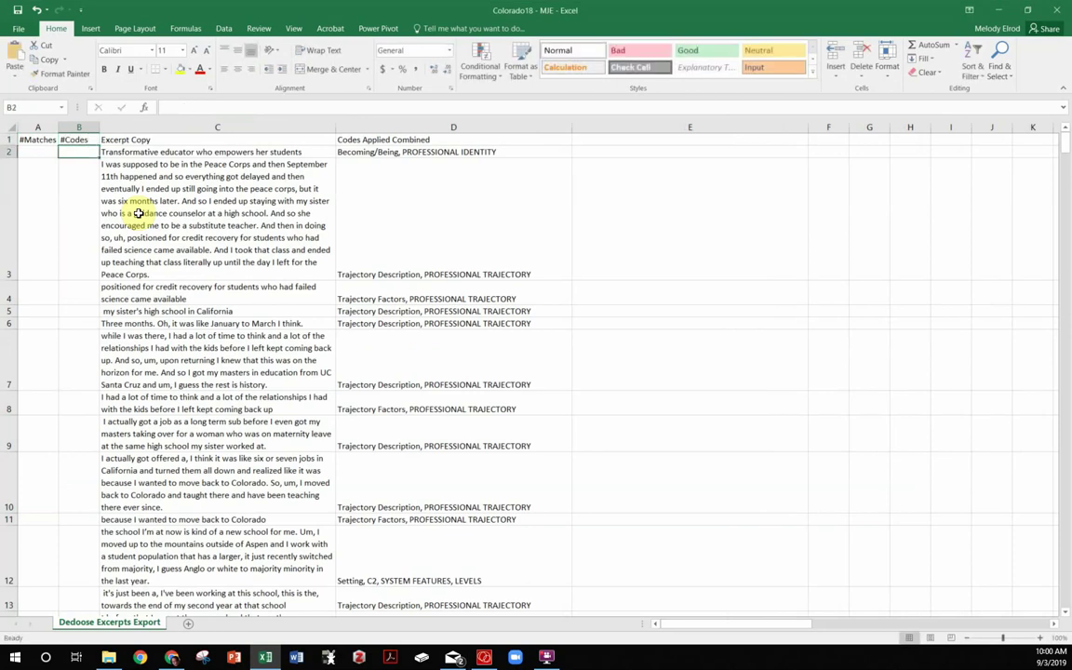